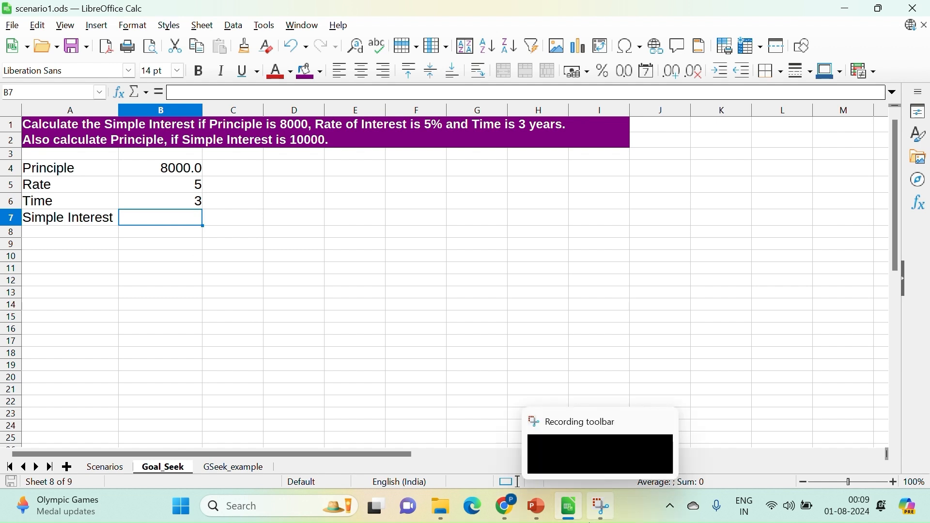
# Enter the simple interest formula =(B4*B5*B6)/100 in cell B7
pyautogui.write('=')
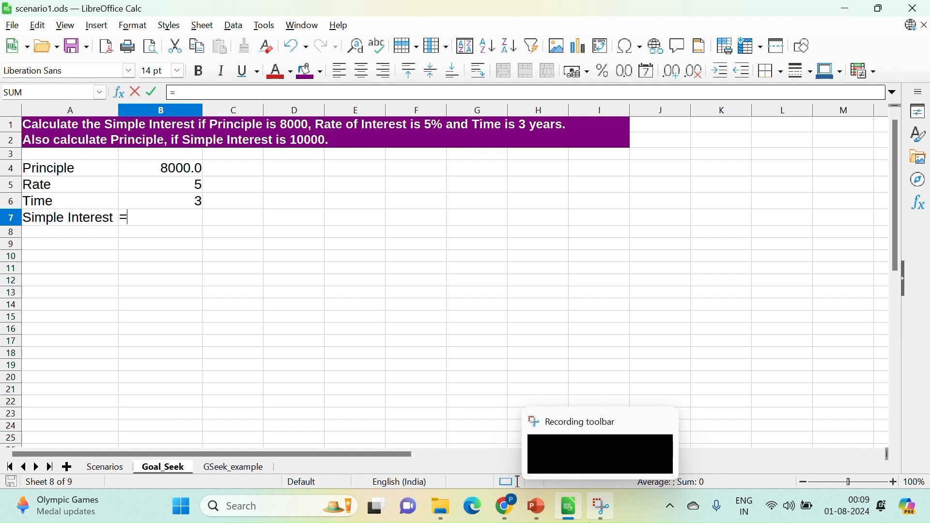
pyautogui.write('(b4*')
pyautogui.press('BackSpace')
pyautogui.press('BackSpace')
pyautogui.press('BackSpace')
pyautogui.write('B')
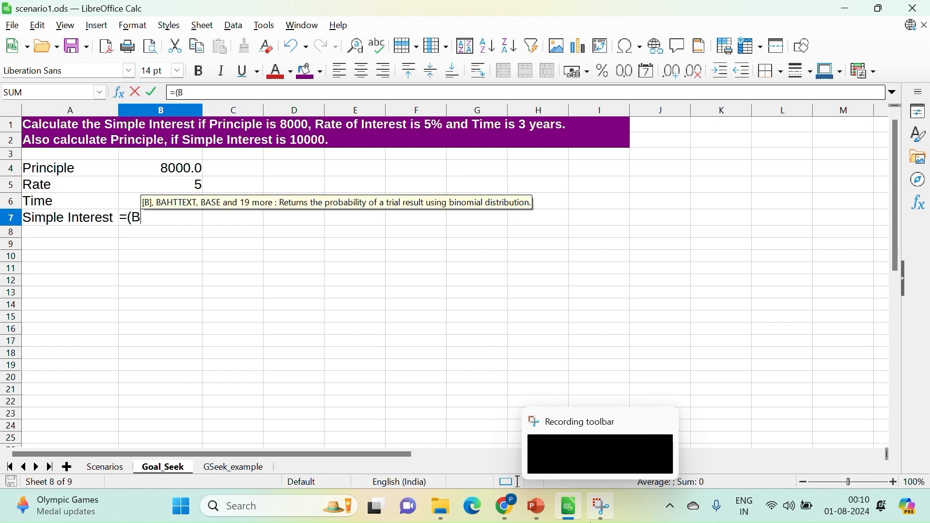
pyautogui.write('4*')
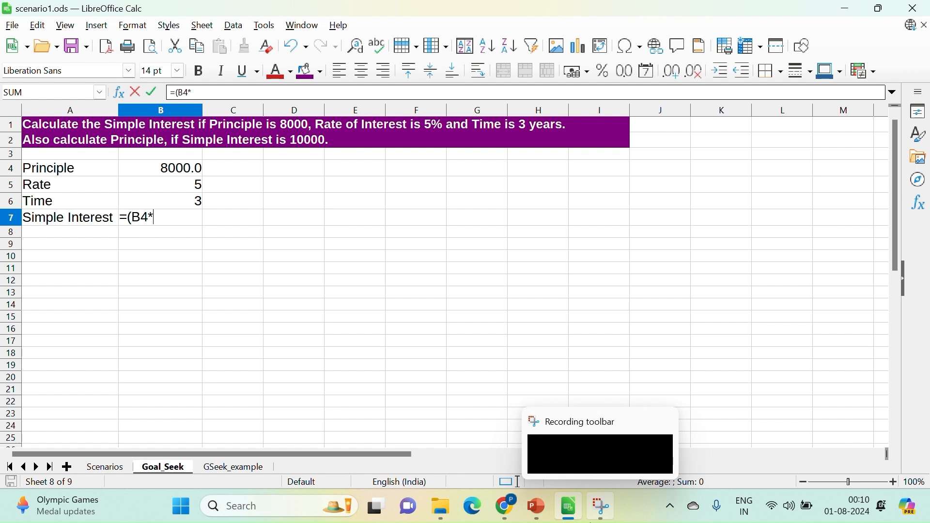
pyautogui.write('B5*B6)/100')
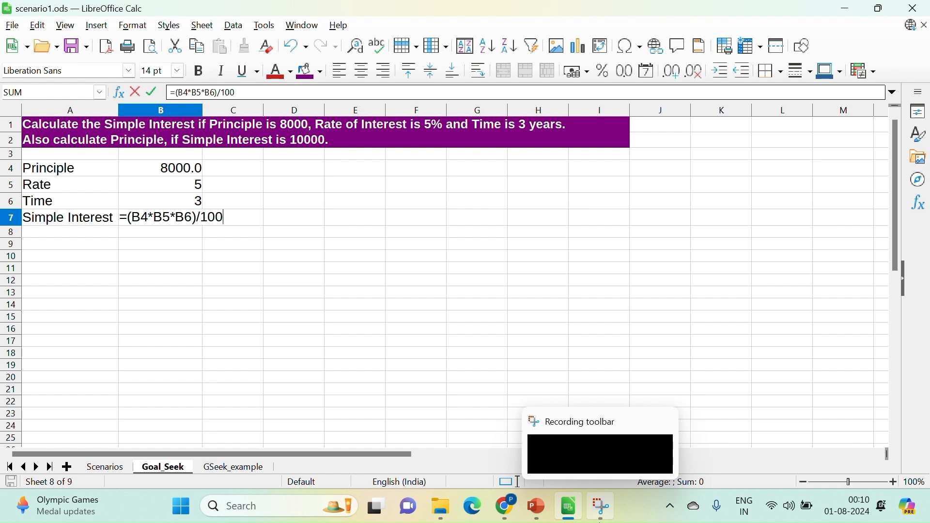
pyautogui.press('Return')
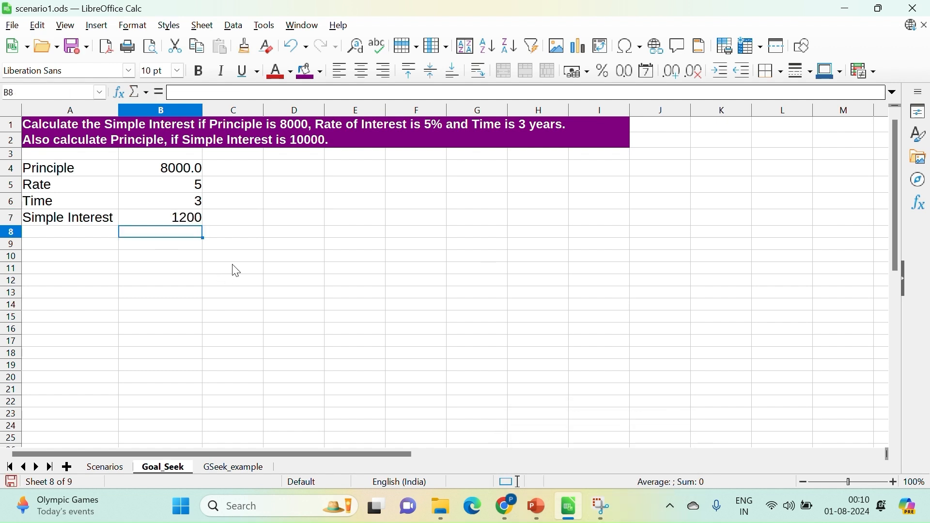
# Run Goal Seek on formula cell B7 with target value 10000 and variable cell B4, inserting the result into the sheet
pyautogui.click(189, 224)
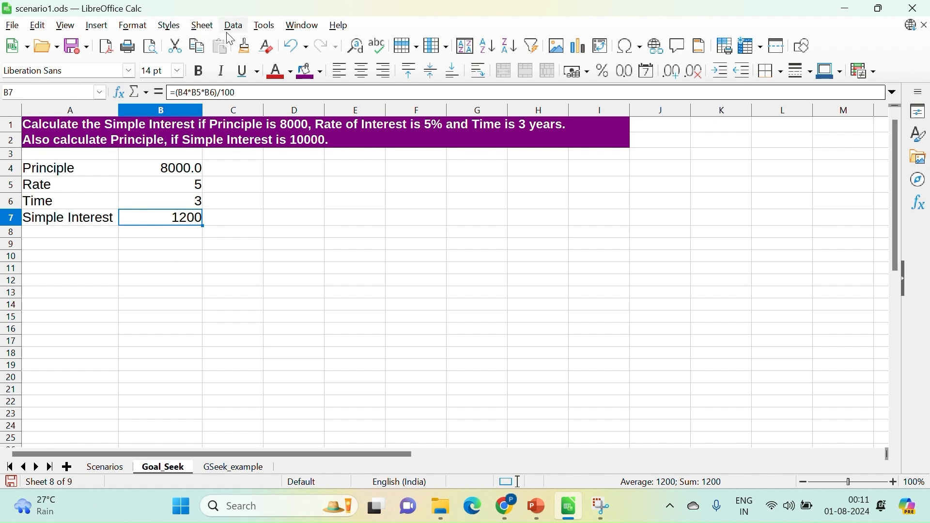
pyautogui.click(264, 26)
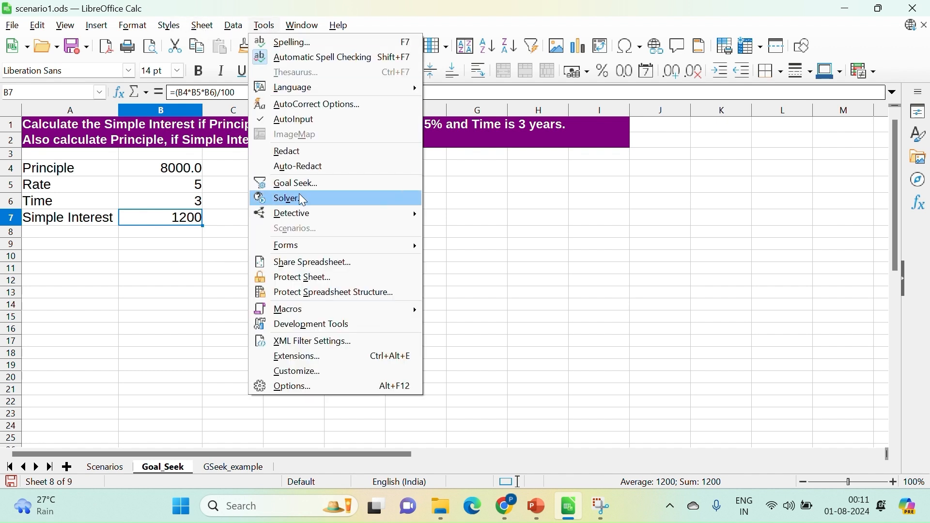
pyautogui.click(283, 182)
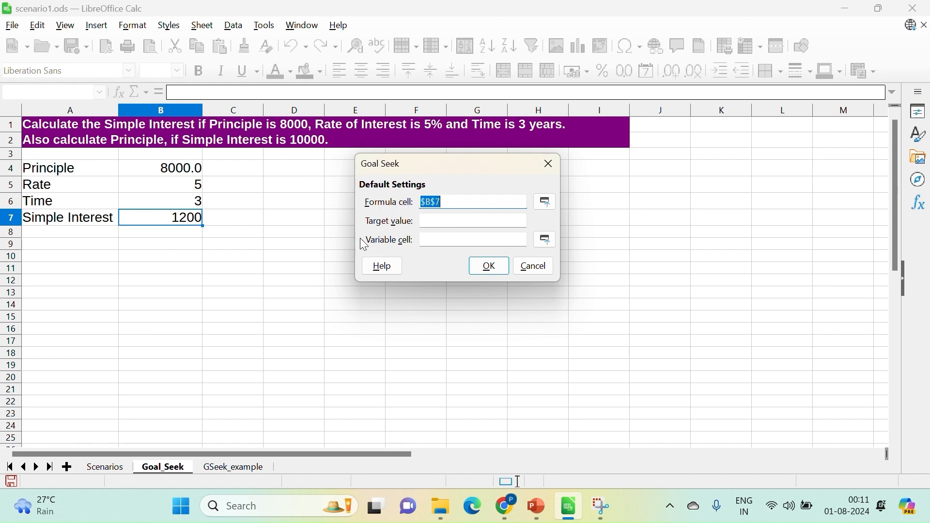
pyautogui.click(434, 221)
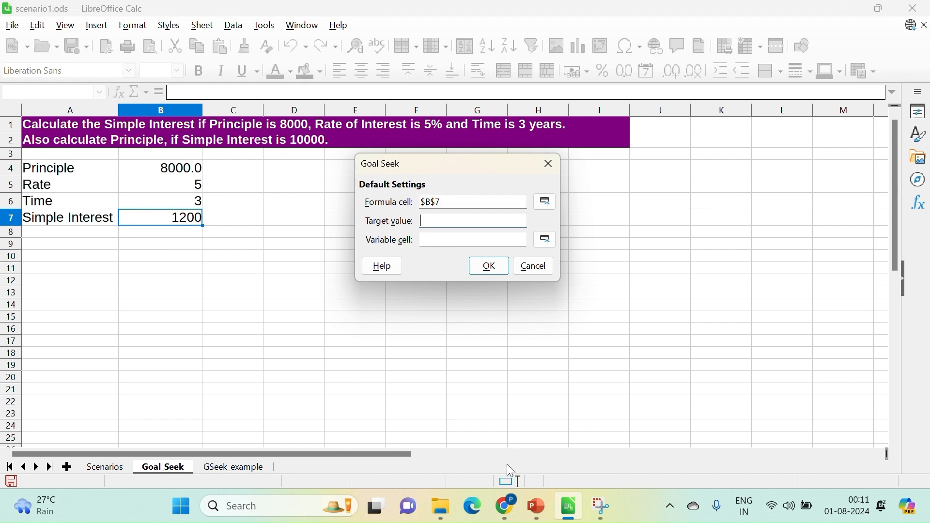
pyautogui.write('10000')
pyautogui.click(439, 241)
pyautogui.click(172, 177)
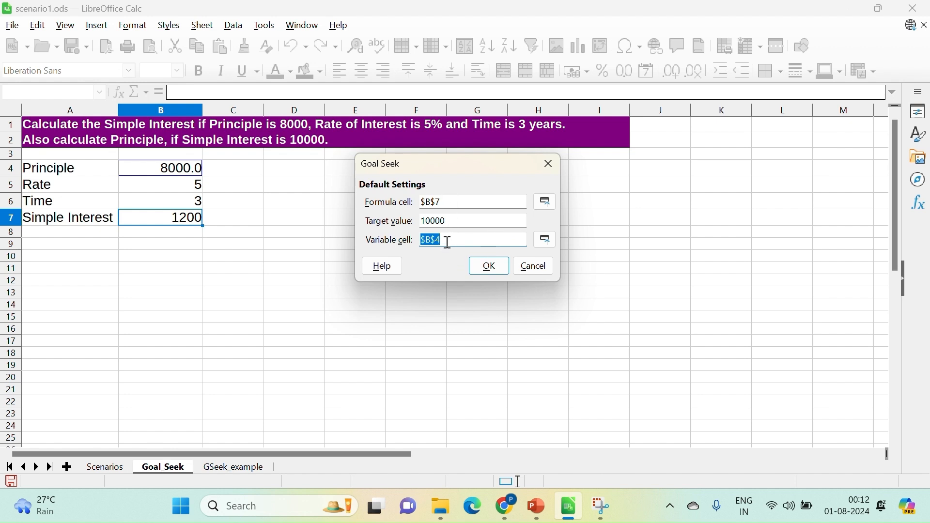
pyautogui.click(490, 268)
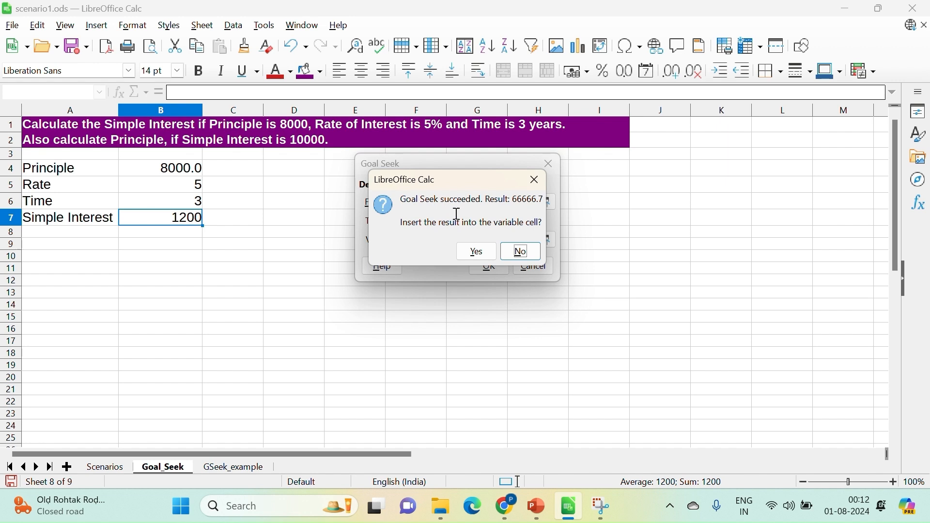
pyautogui.click(478, 254)
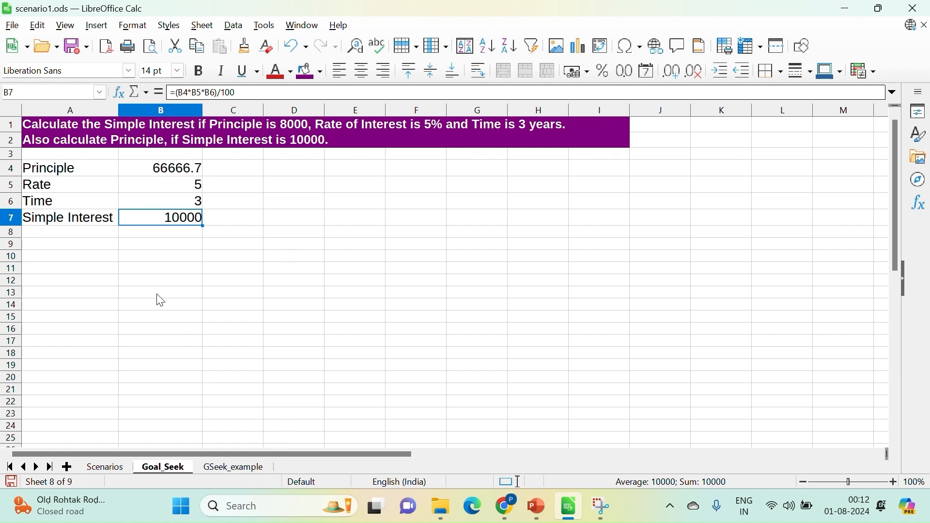
# On the GSeek_example sheet, copy the commission table A5:E6 and paste the copy starting at cell A8
pyautogui.click(232, 467)
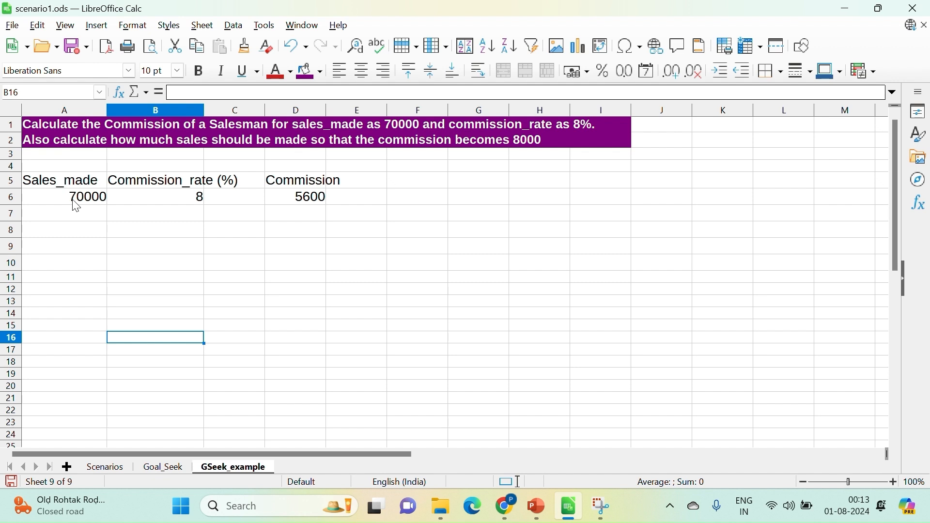
pyautogui.click(288, 200)
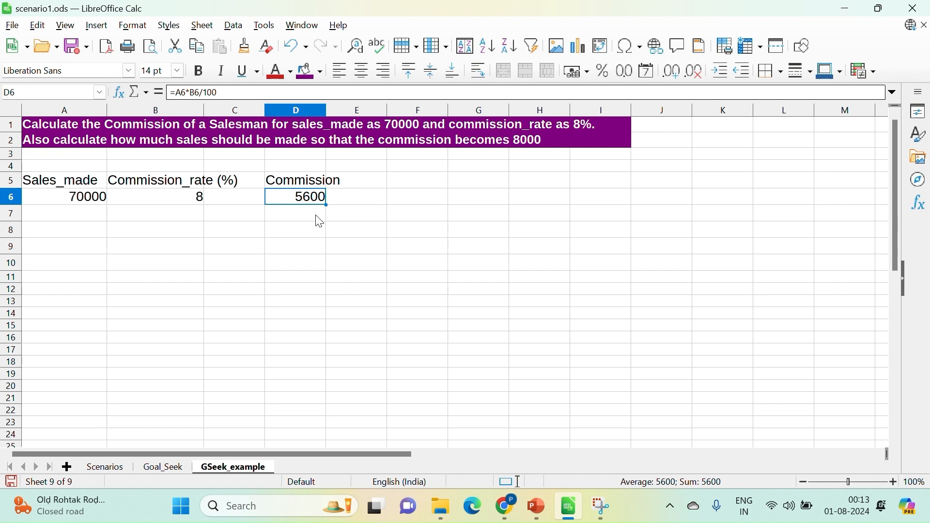
pyautogui.moveTo(50, 184); pyautogui.dragTo(340, 198)
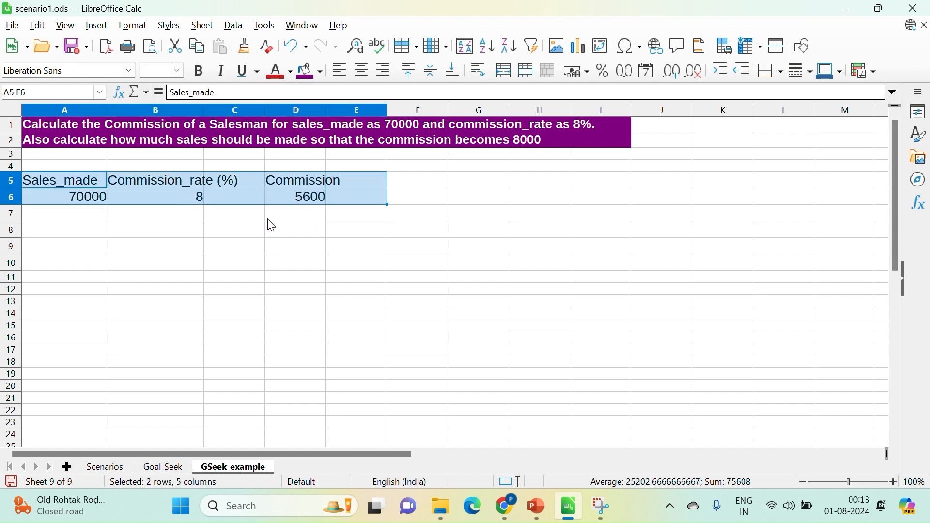
pyautogui.hotkey('ctrl', 'c')
pyautogui.click(64, 235)
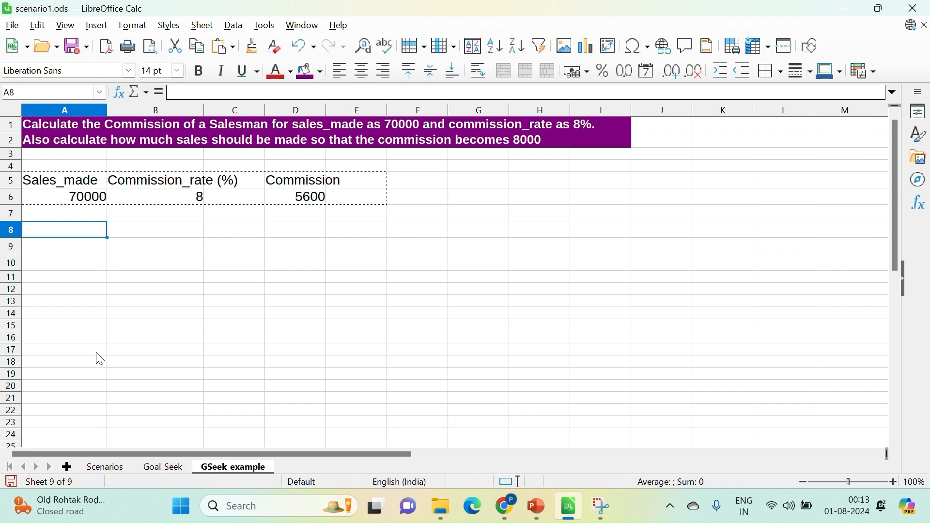
pyautogui.hotkey('ctrl', 'v')
pyautogui.click(246, 328)
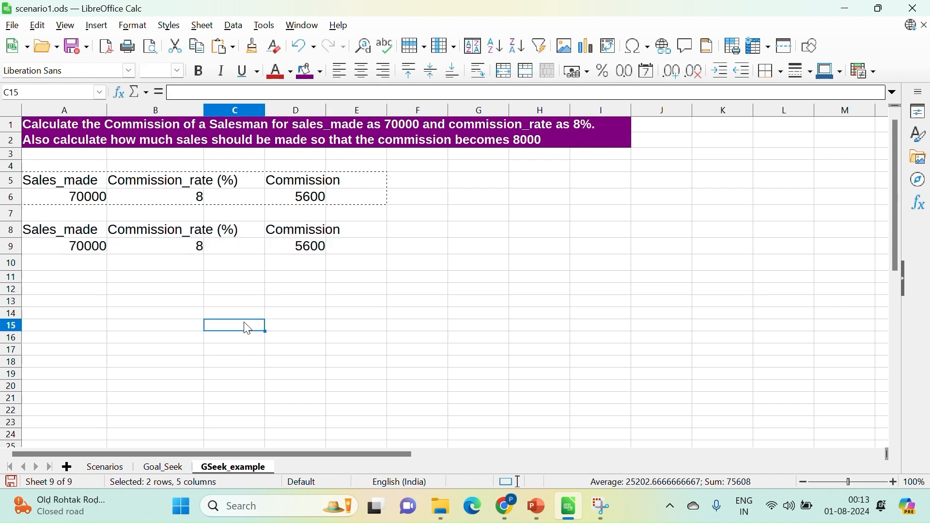
pyautogui.press('Escape')
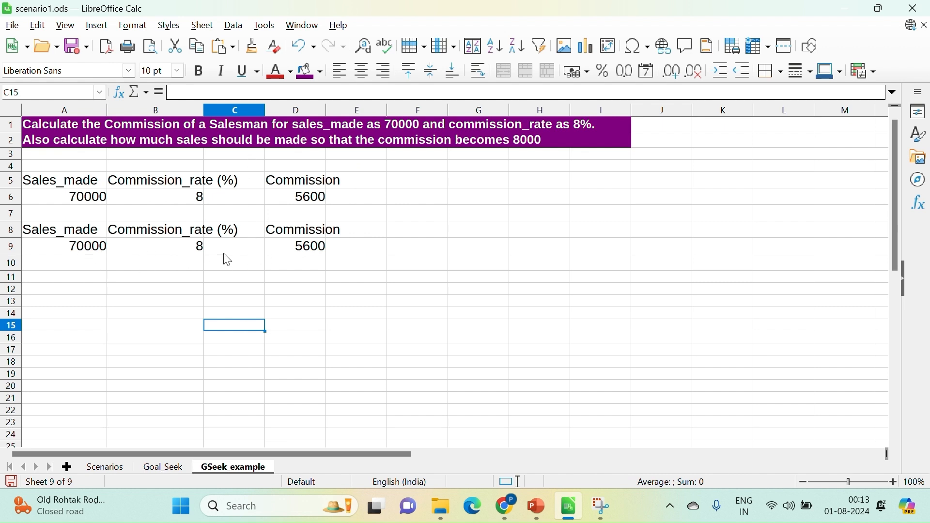
# Run Goal Seek on formula cell D9 with target value 8000 and variable cell A9, inserting the result into the sheet
pyautogui.click(321, 254)
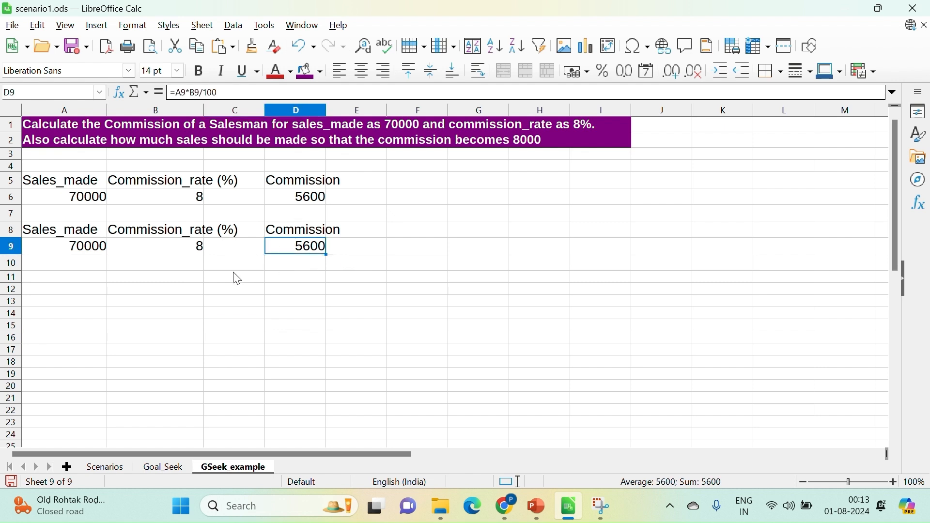
pyautogui.click(264, 27)
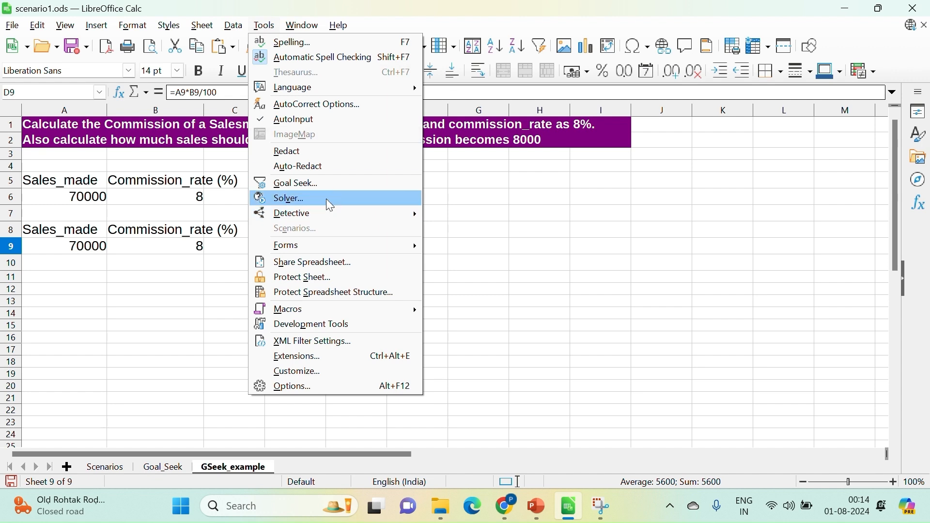
pyautogui.click(298, 183)
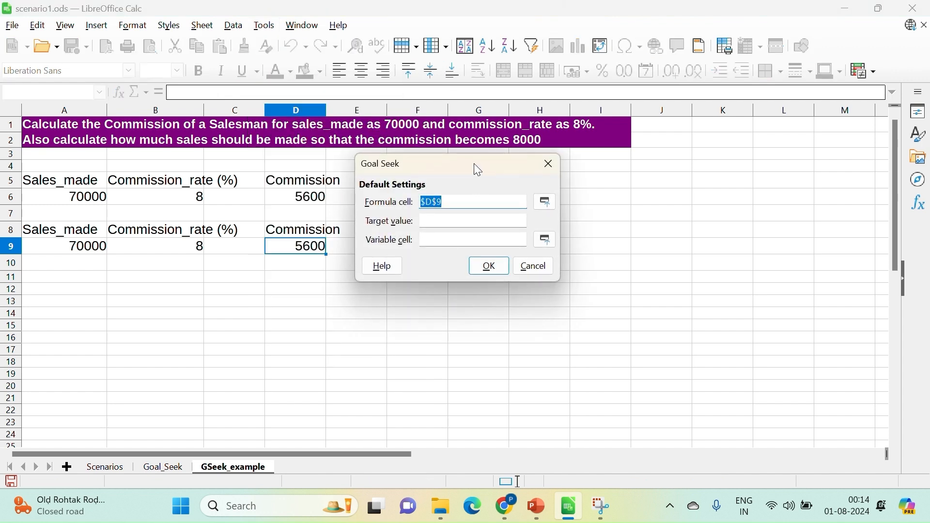
pyautogui.moveTo(473, 164); pyautogui.dragTo(565, 205)
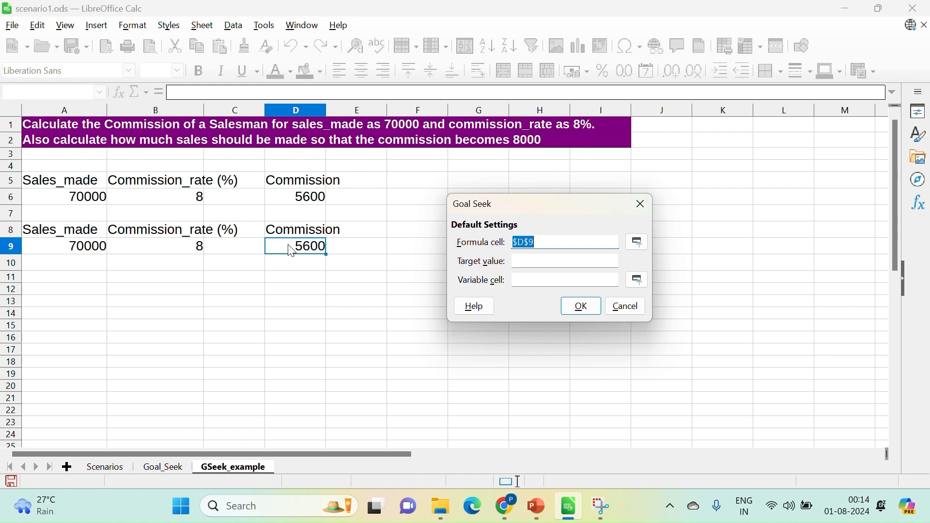
pyautogui.click(535, 262)
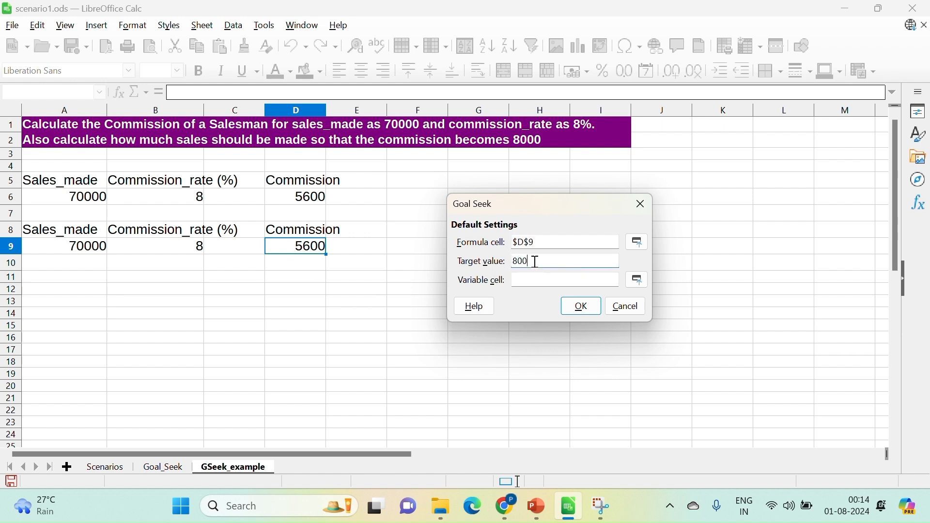
pyautogui.click(518, 275)
pyautogui.click(75, 249)
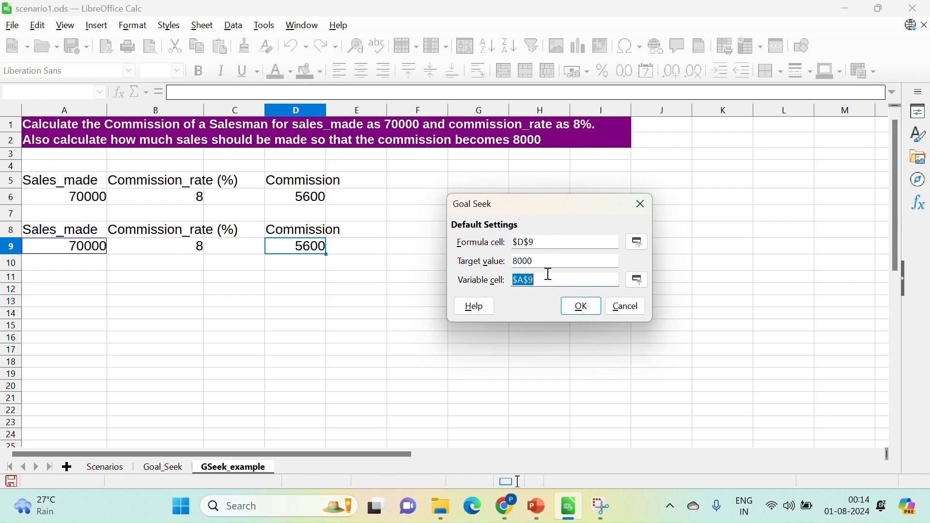
pyautogui.click(580, 310)
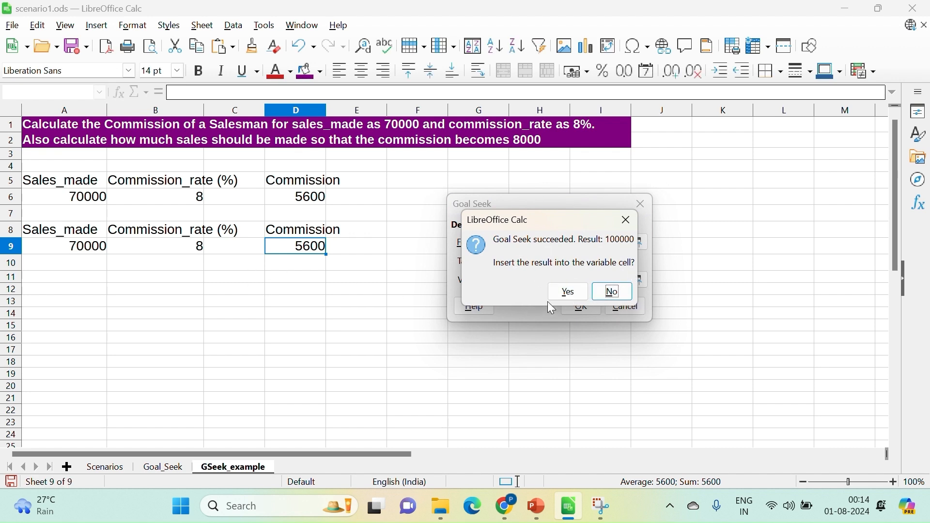
pyautogui.click(568, 296)
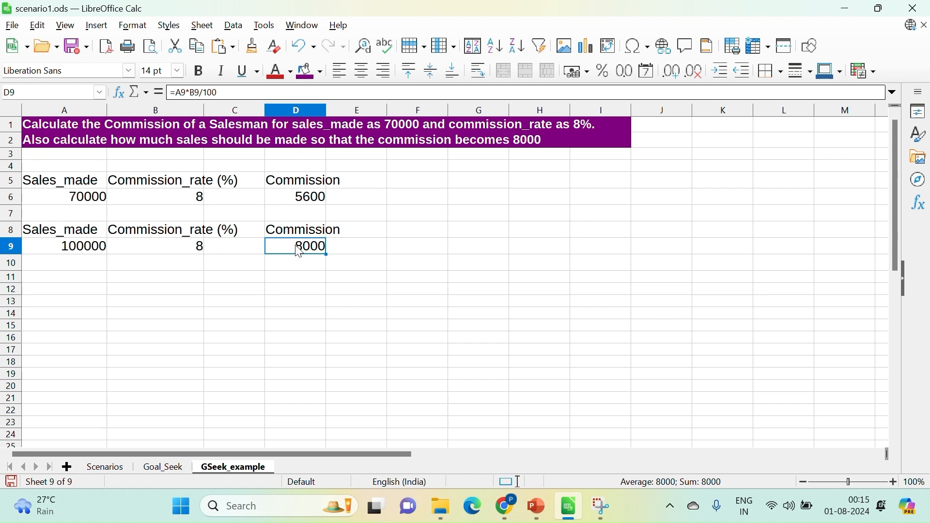
# Review the sales, commission rate and commission cells in row 9 of the copied table
pyautogui.click(70, 251)
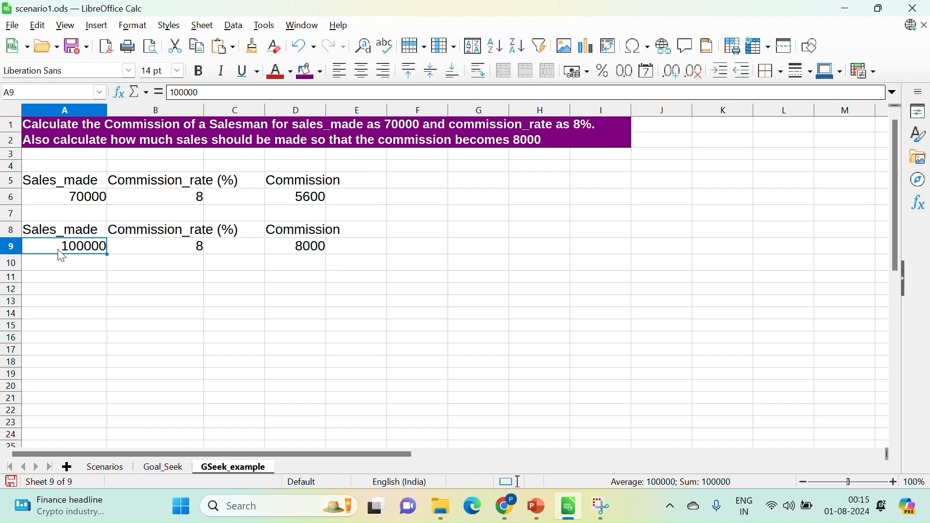
pyautogui.click(192, 250)
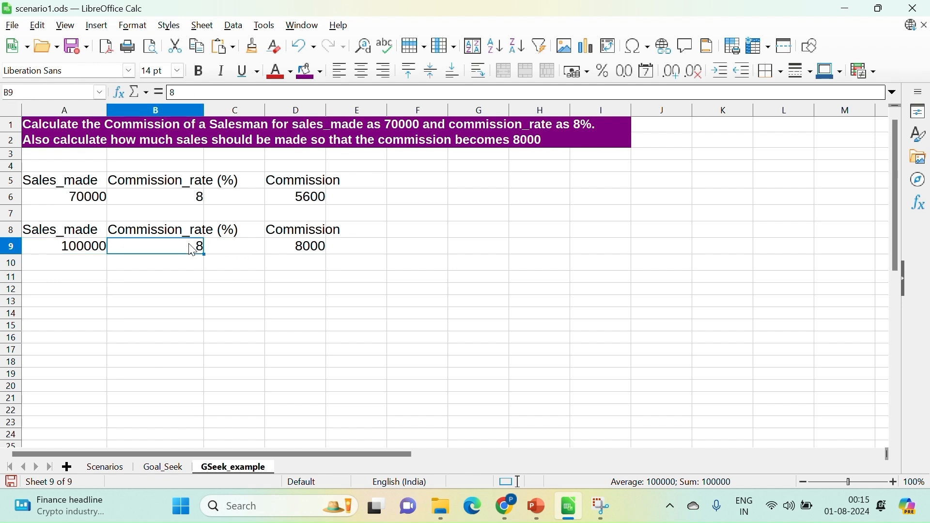
pyautogui.click(310, 248)
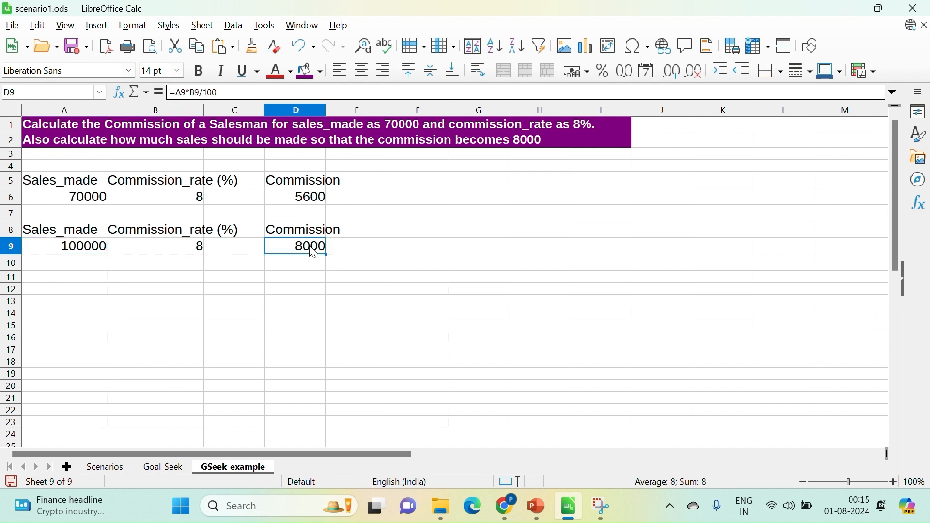